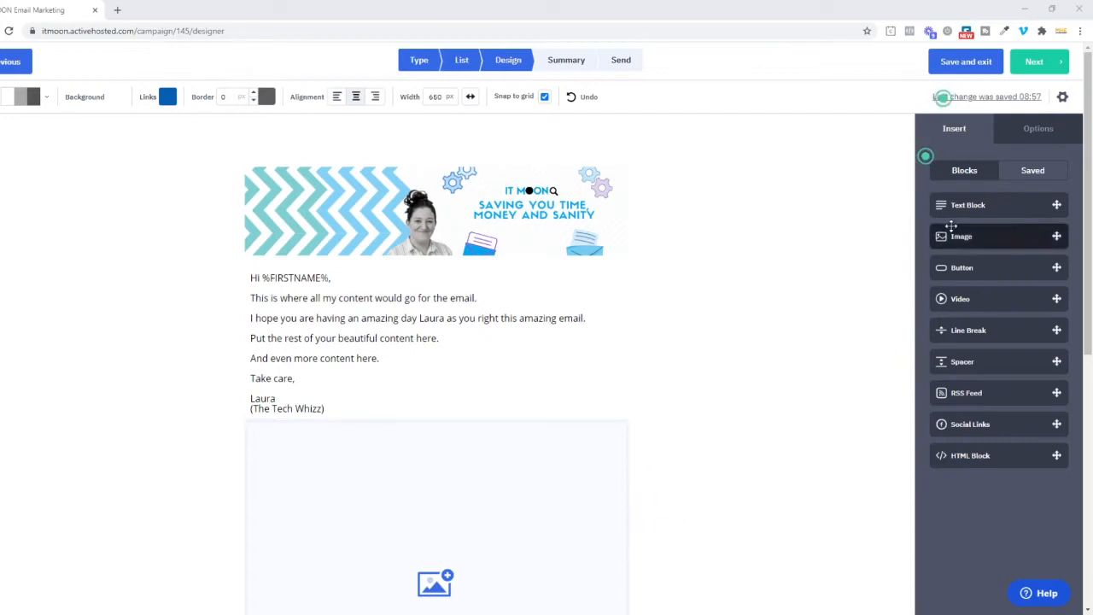
Step: Insert an image block between the header image and the greeting text, and open its image manager
drag(963, 238, 449, 260)
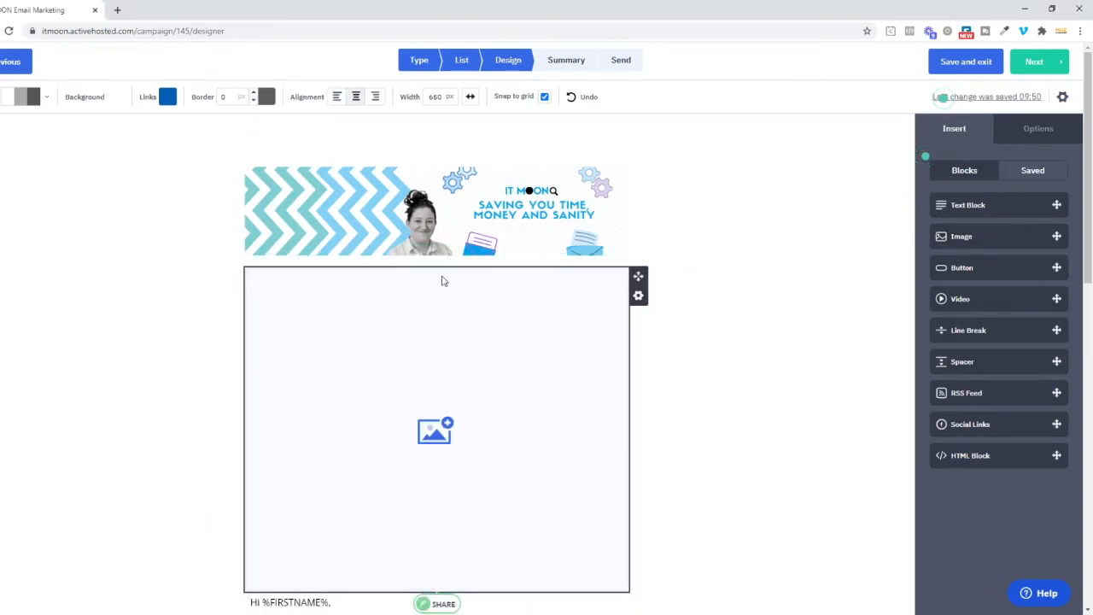
click(455, 372)
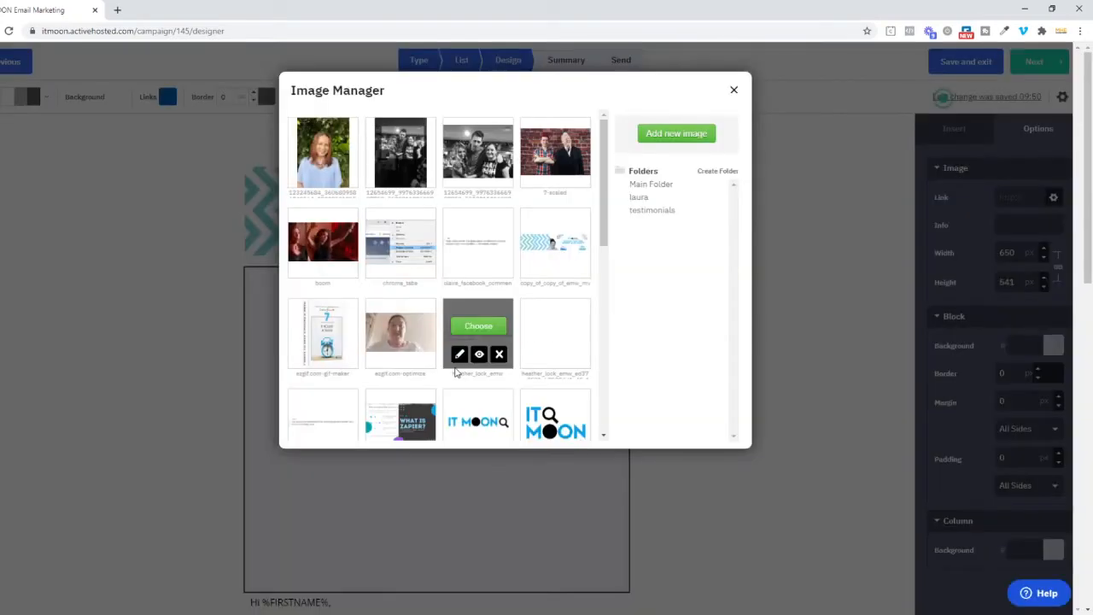
Step: Look through the stored images in the main folder, the owner's personal folder and the testimonials folder
scroll(578, 217, down, 1)
scroll(578, 217, down, 3)
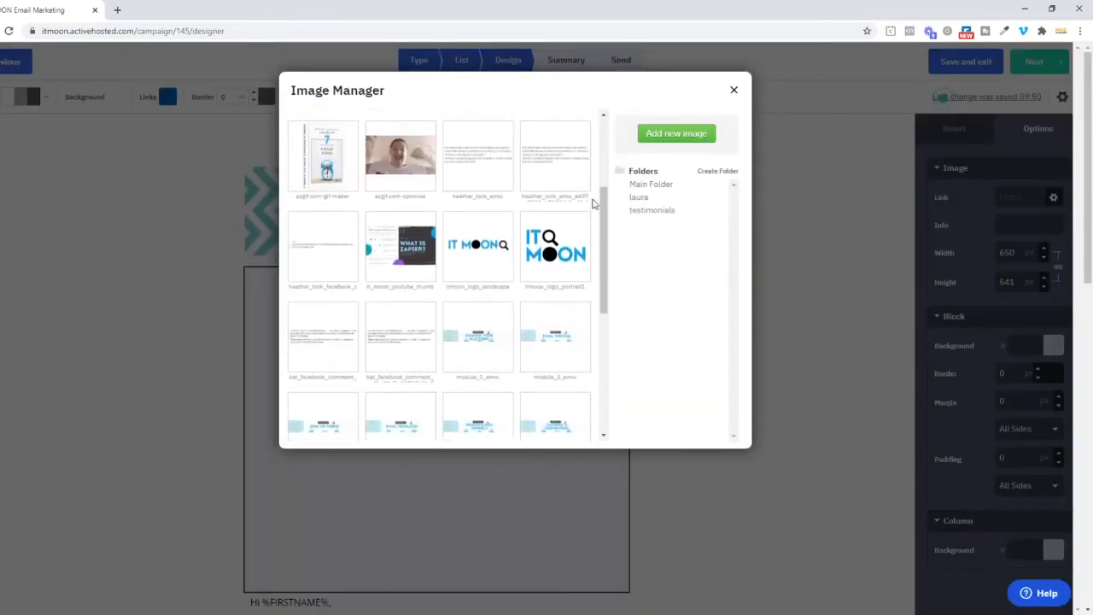
scroll(594, 203, down, 2)
scroll(594, 203, up, 3)
scroll(595, 204, up, 3)
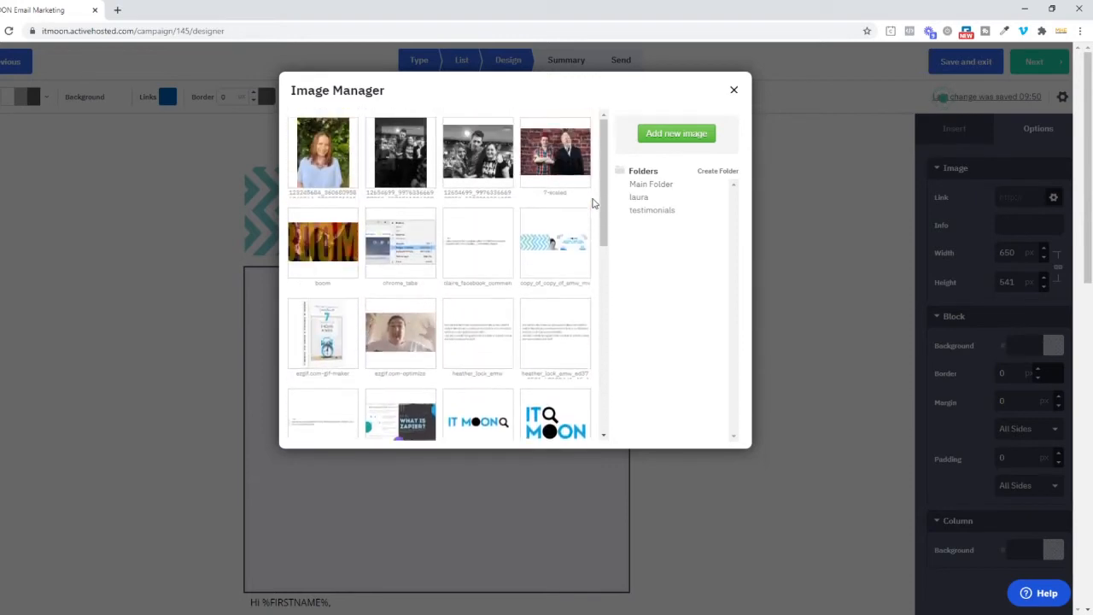
scroll(594, 204, down, 5)
scroll(595, 213, up, 6)
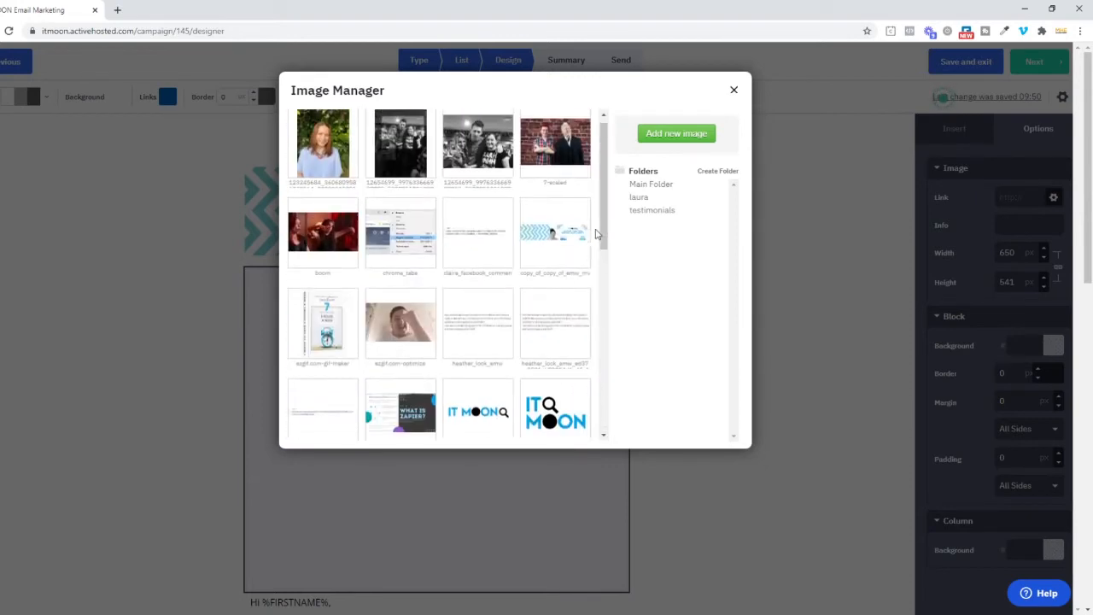
scroll(596, 234, down, 3)
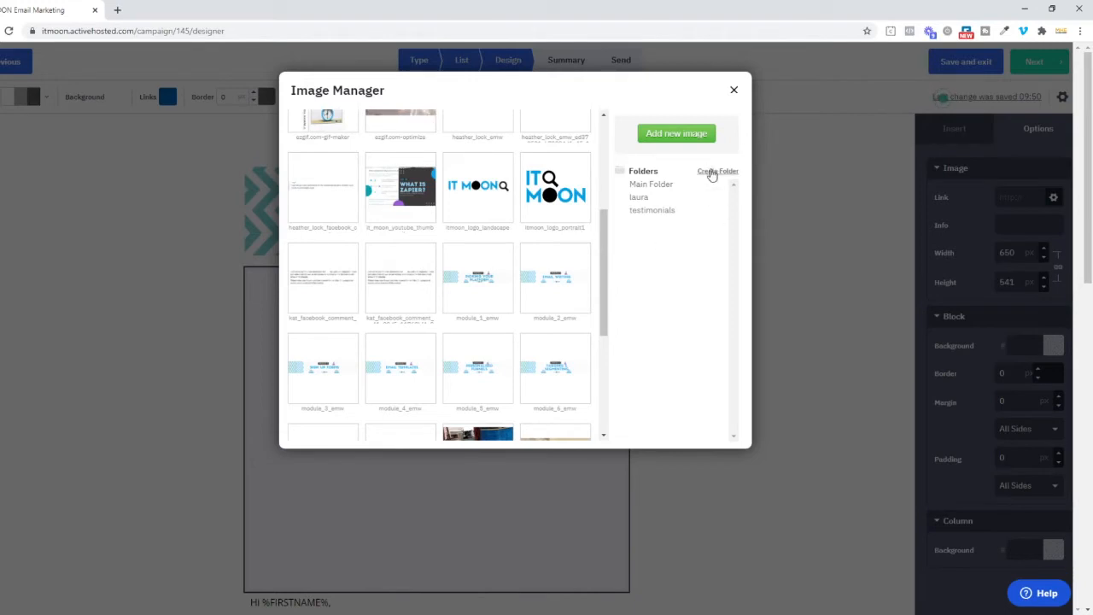
click(645, 200)
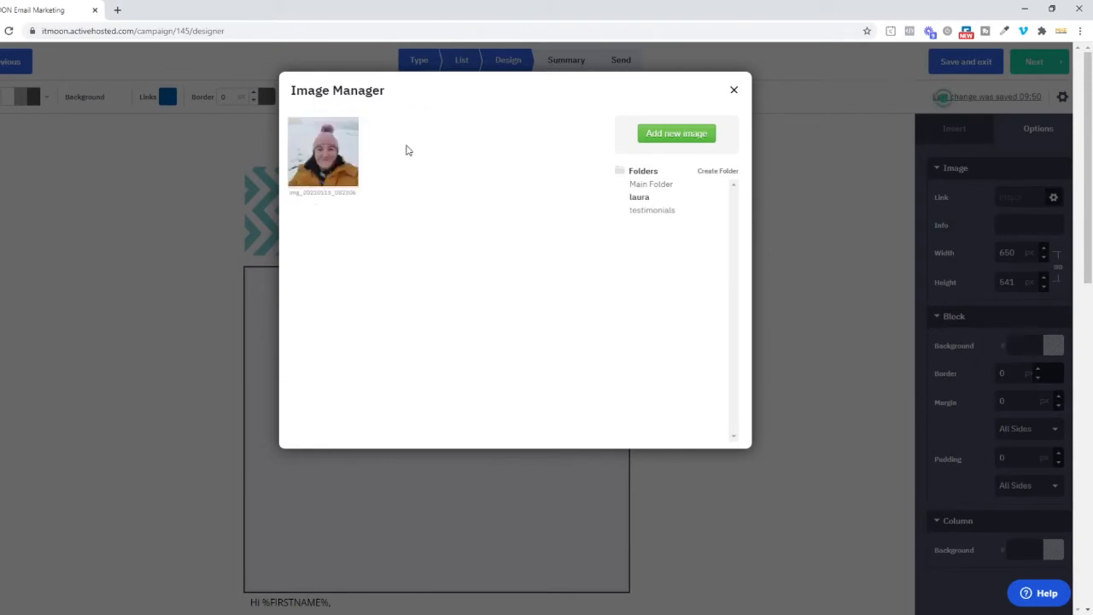
click(670, 219)
mouse_move(329, 175)
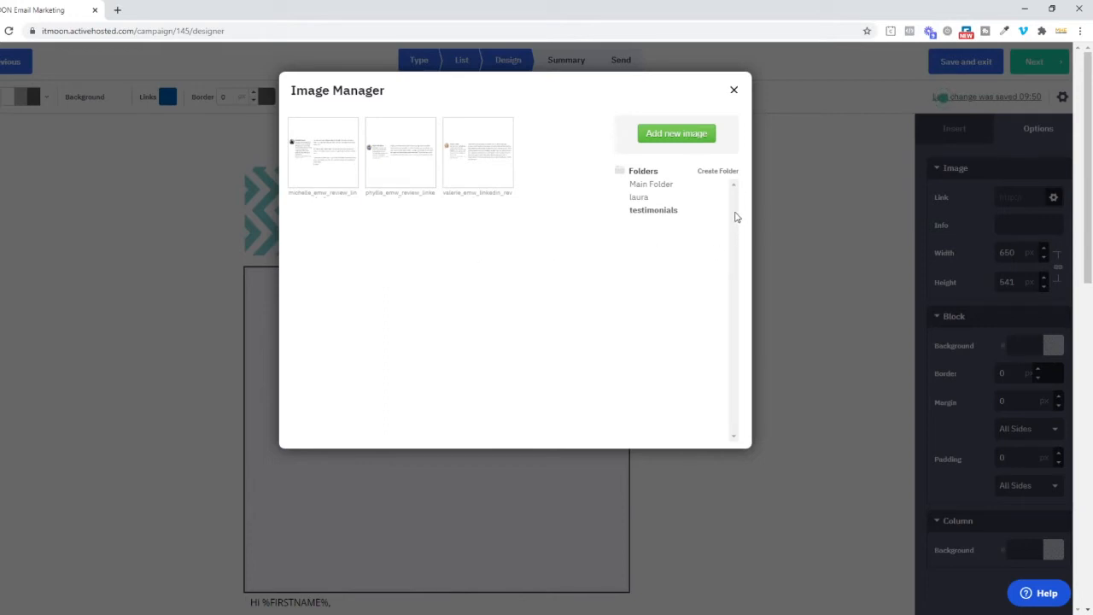
Step: Create an image folder named with the owner's first name followed by 2, and delete that folder
click(717, 172)
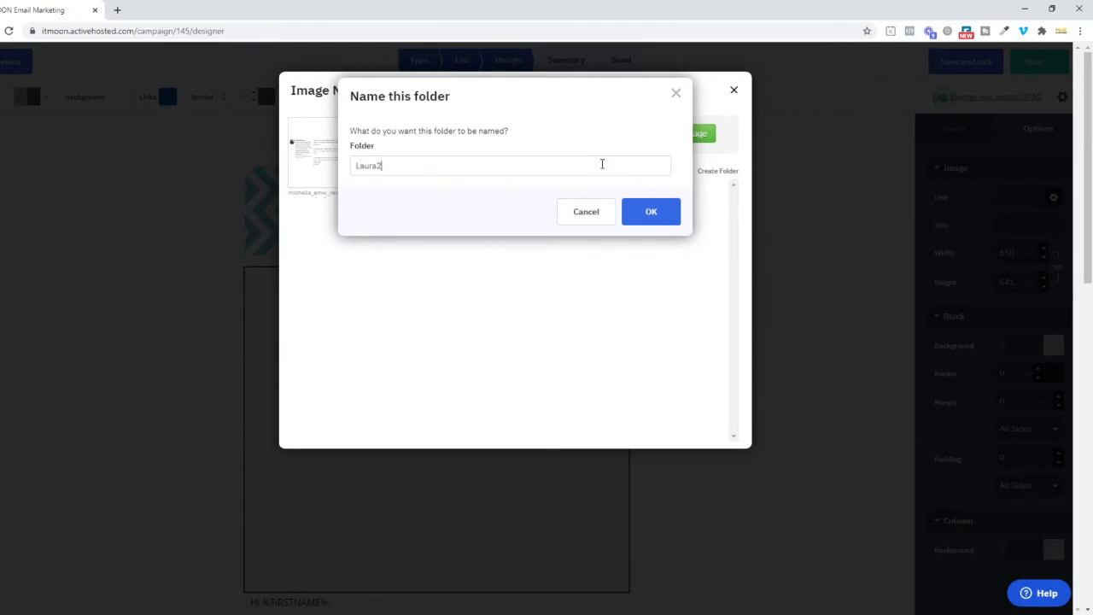
click(651, 211)
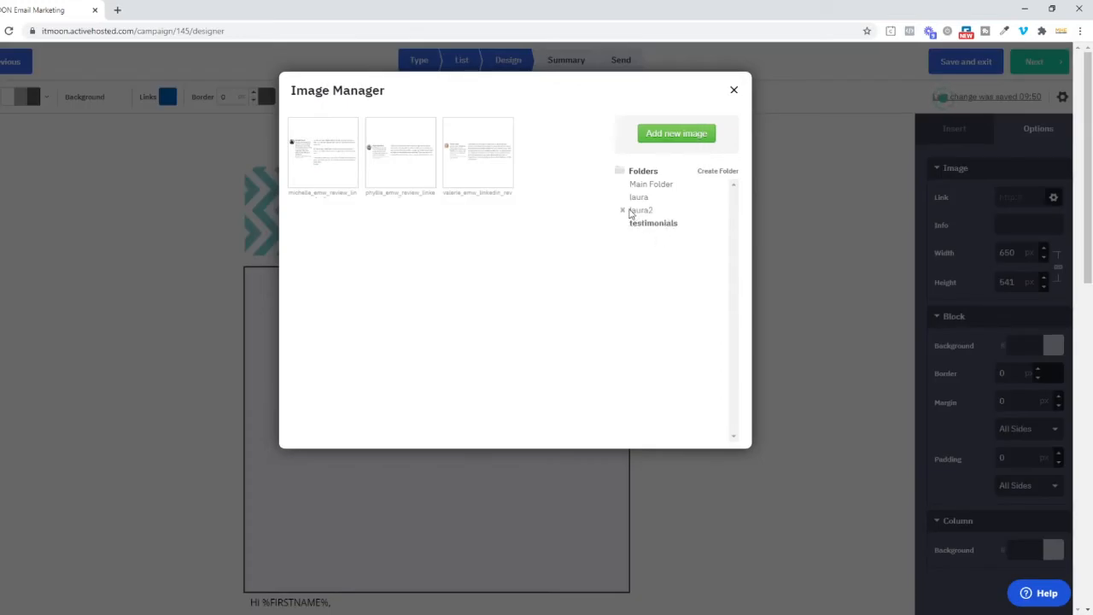
click(624, 211)
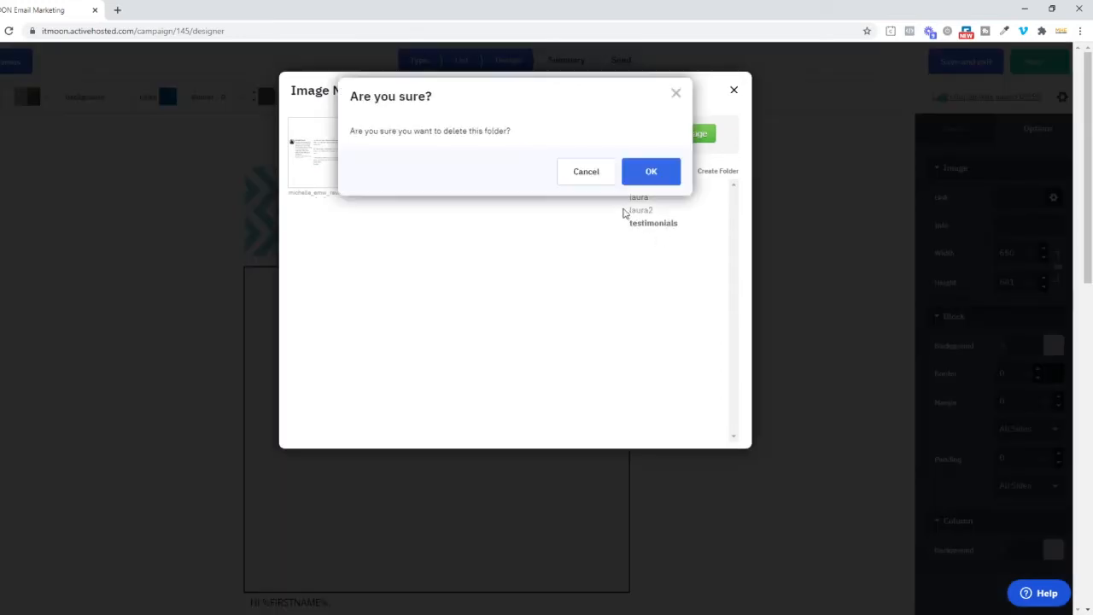
click(650, 171)
Step: Create an image folder named with the owner's first name followed by "and Team"
click(708, 173)
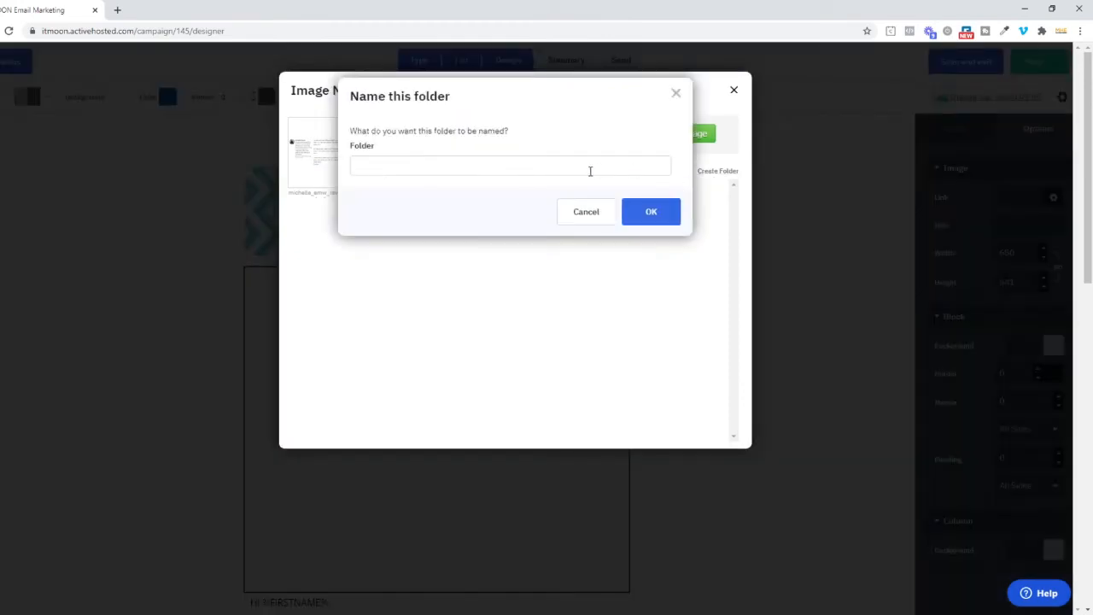
text(Laura and Team)
click(624, 218)
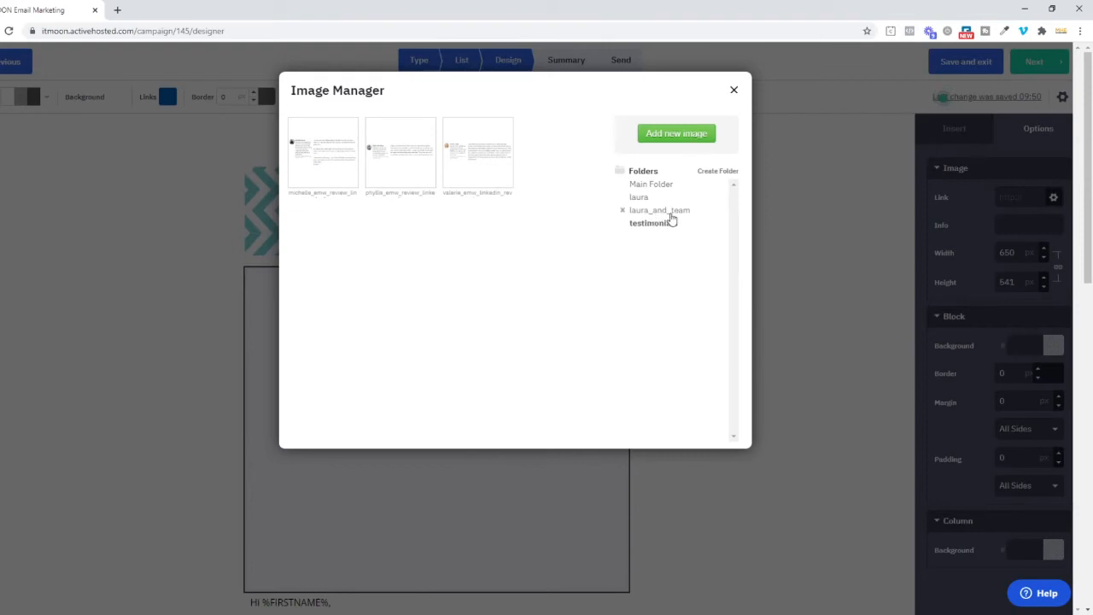
Step: Try to create another folder with the owner's first name followed by "& team", and delete the folder ending in "_and_team"
click(711, 174)
text(laura &)
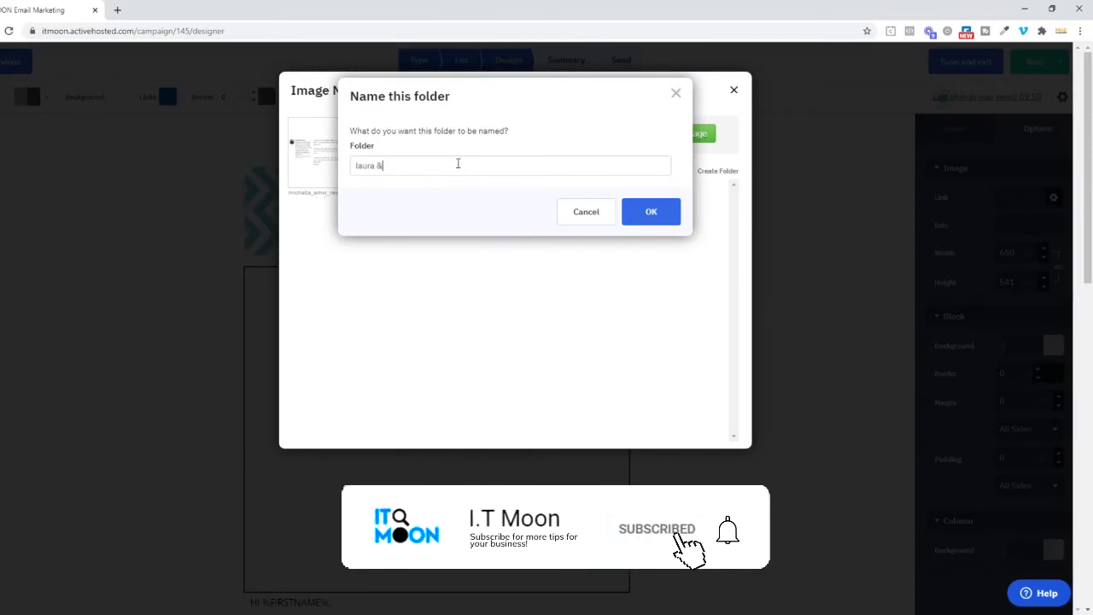
text( team)
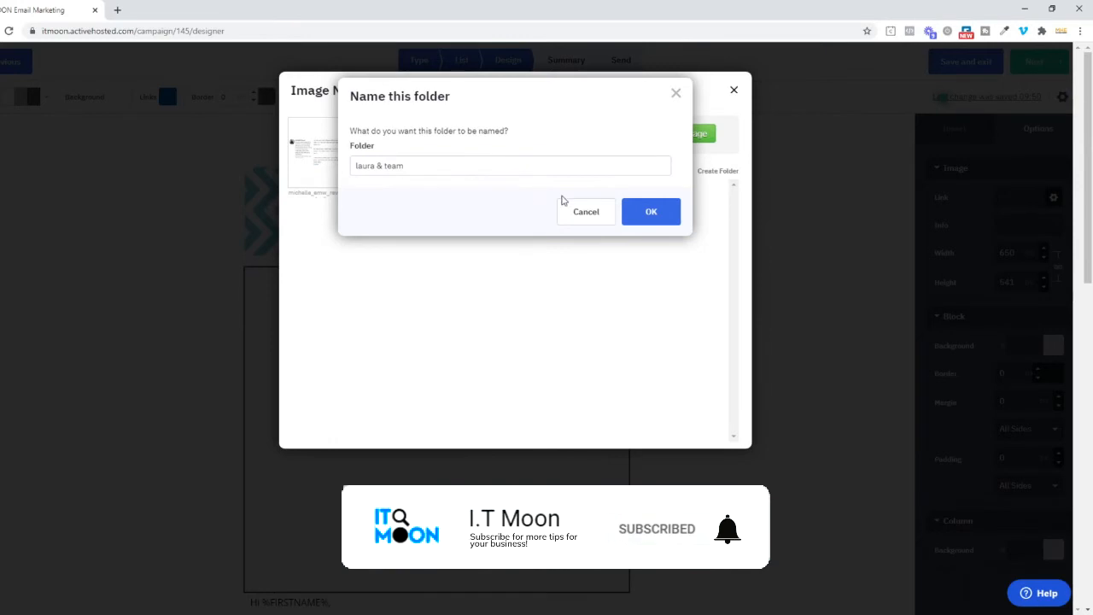
click(653, 213)
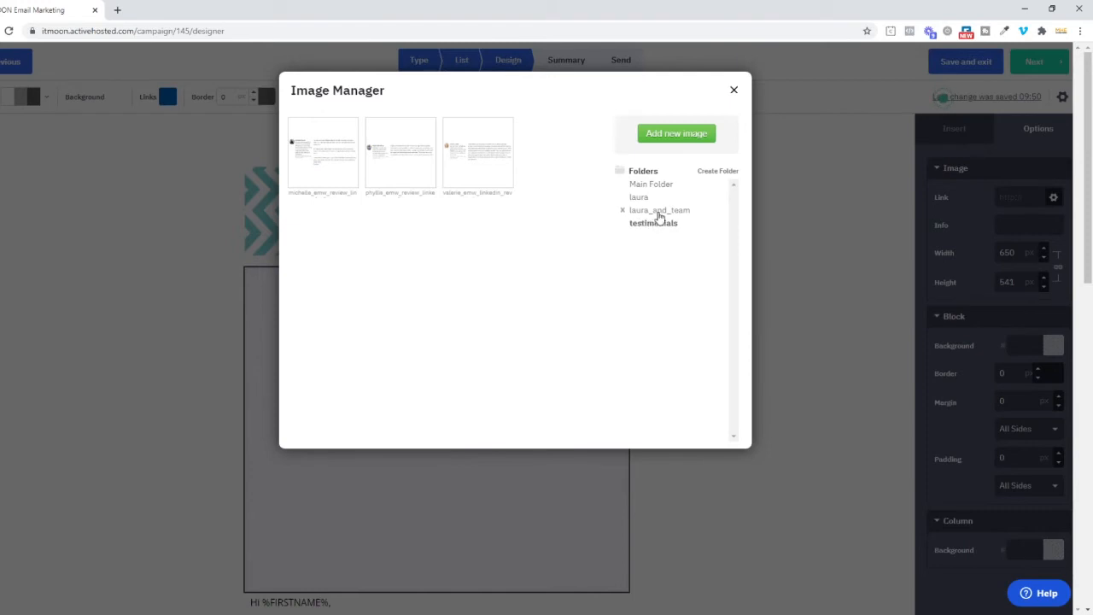
click(622, 210)
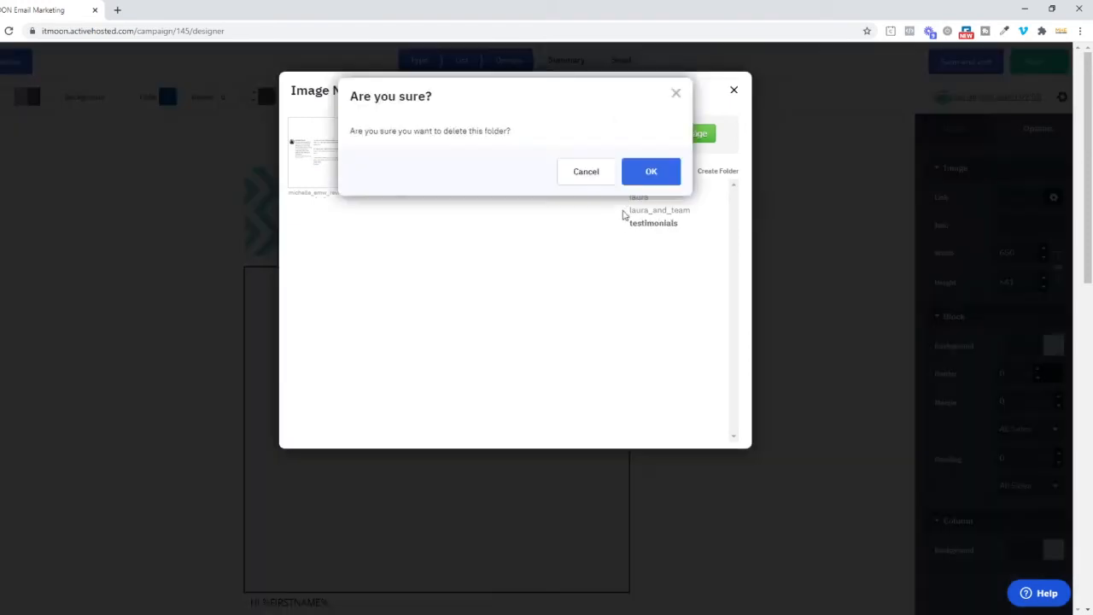
click(654, 172)
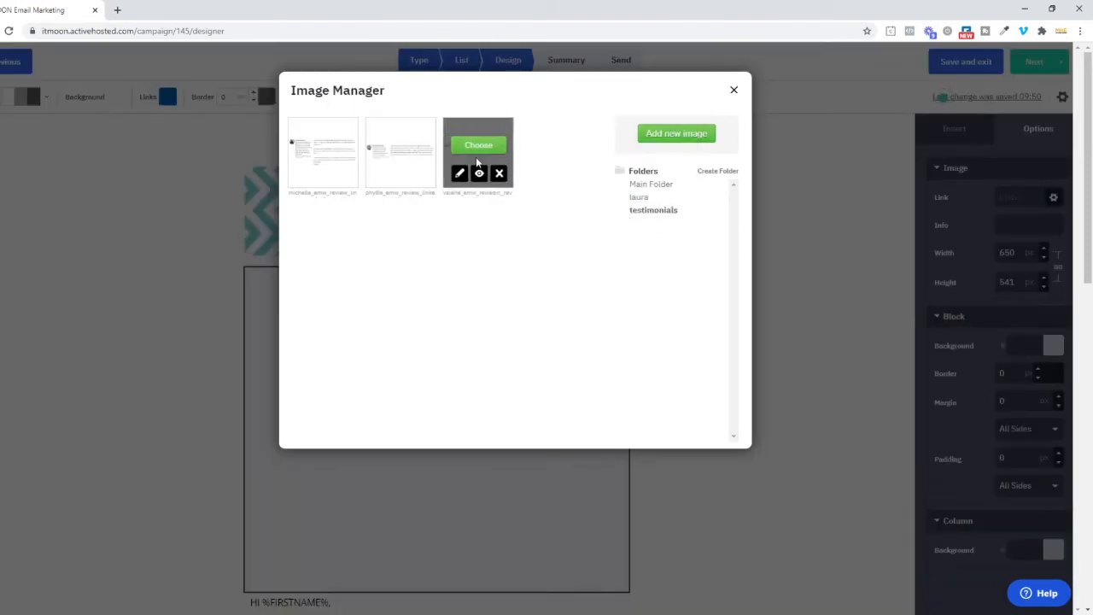
Step: View a text testimonial image from the main folder in the image editor, and leave the editor and image manager without saving
click(642, 196)
click(650, 185)
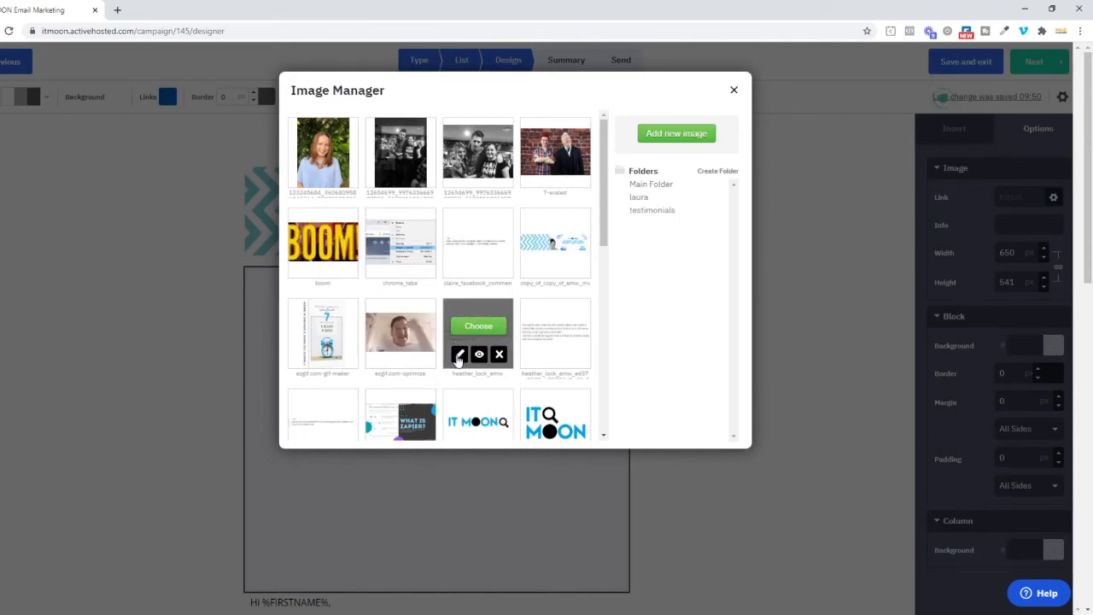
click(458, 354)
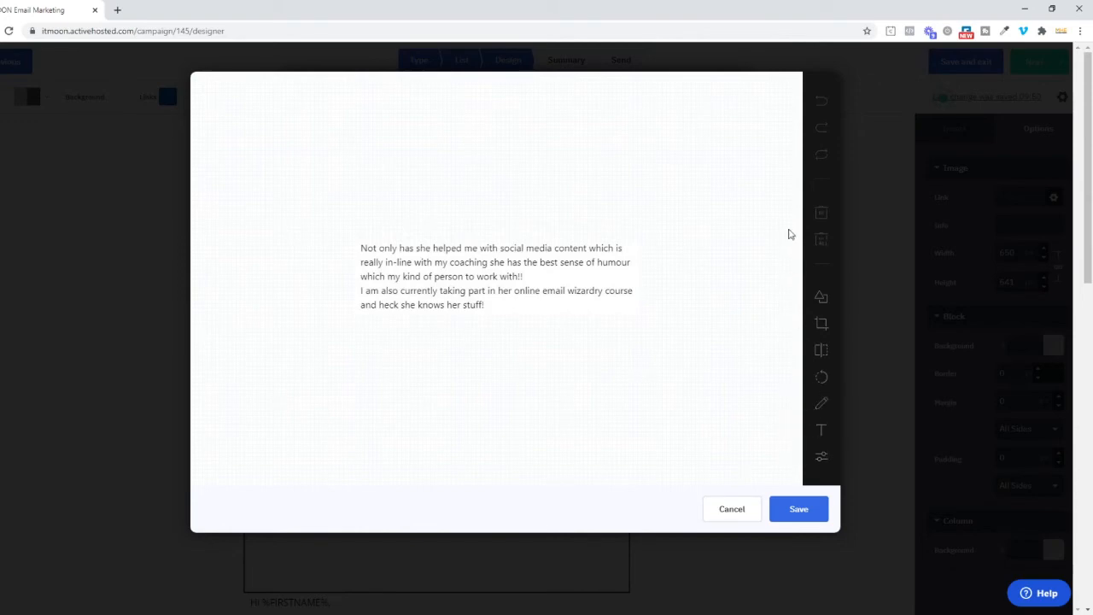
click(732, 509)
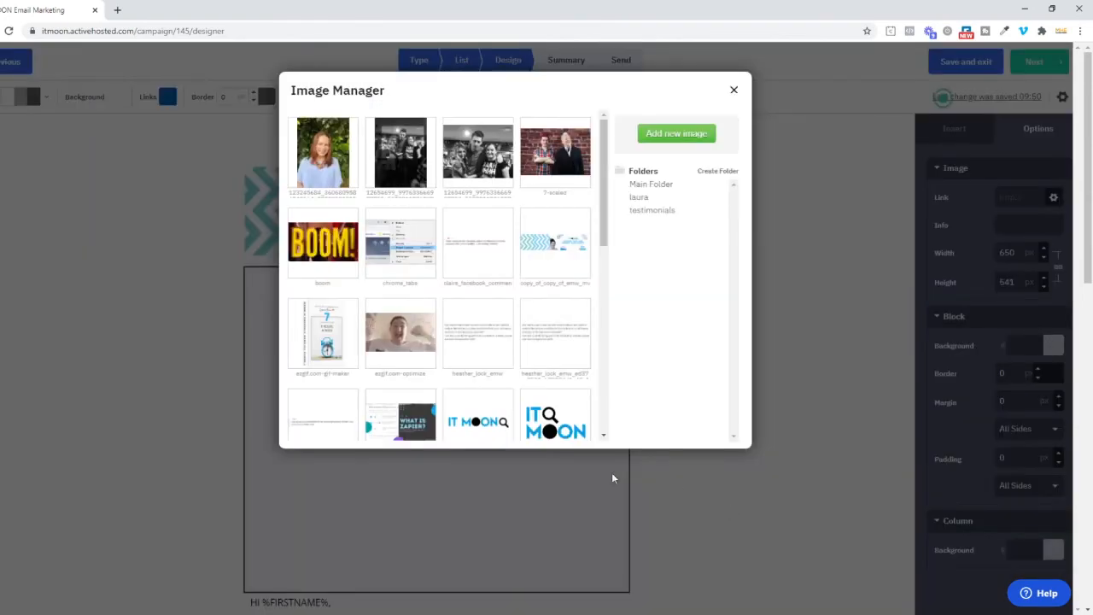
click(734, 90)
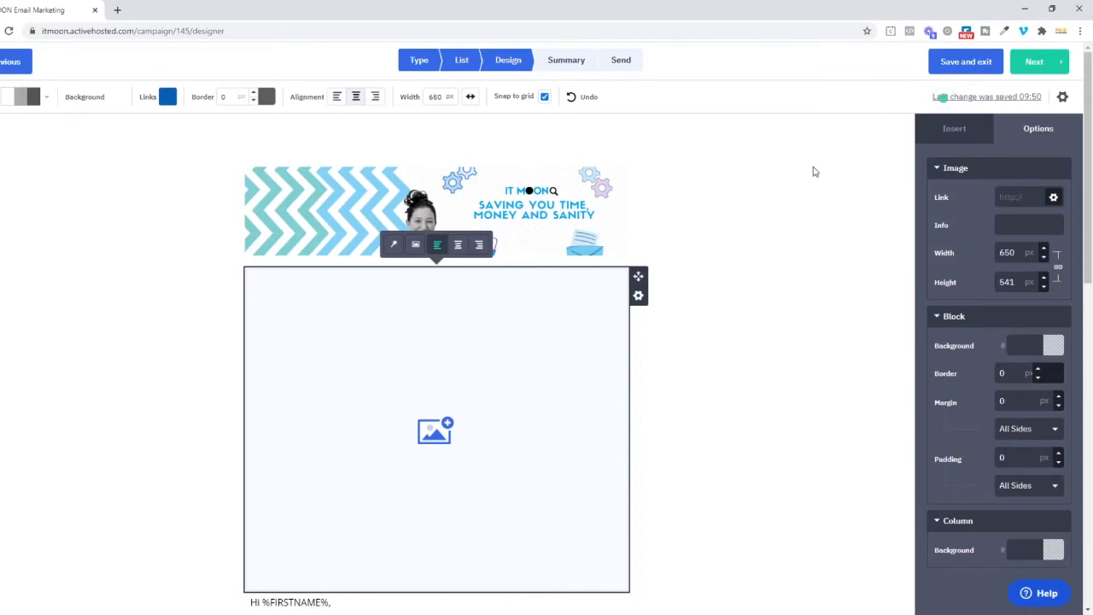
Step: Delete the empty image block between the header image and the greeting text
click(637, 297)
click(637, 296)
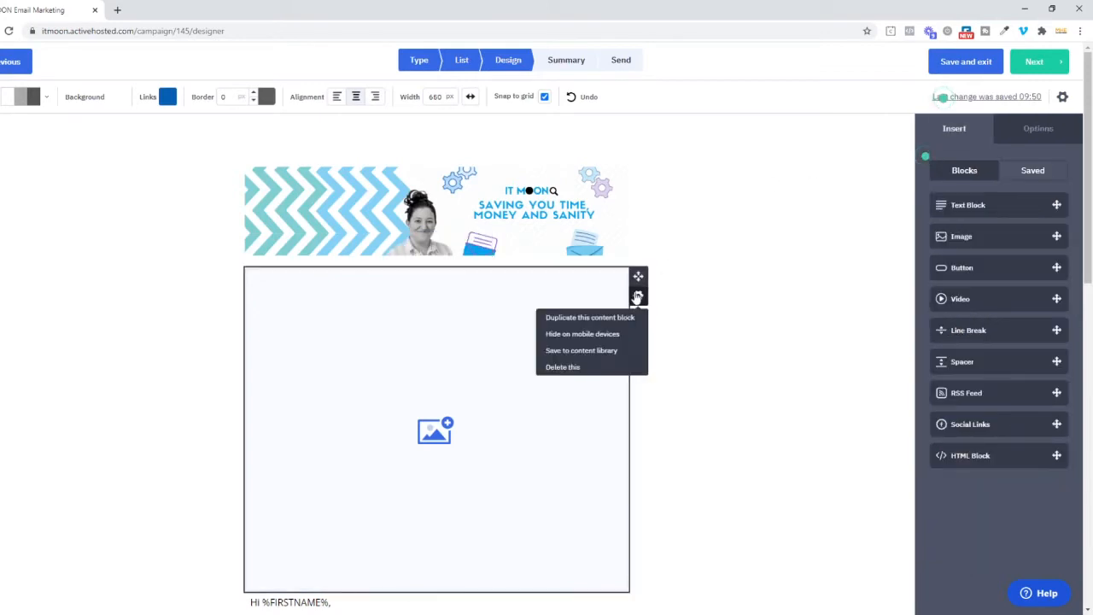
click(592, 367)
click(616, 368)
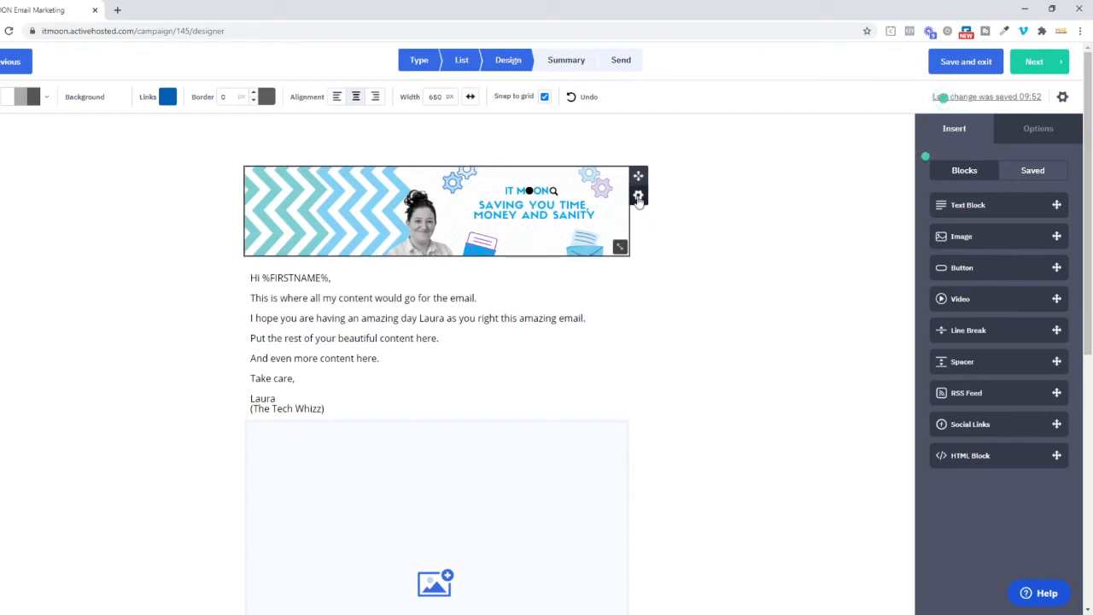
Step: Show the saved content blocks and delete the header image block from the email
click(1022, 175)
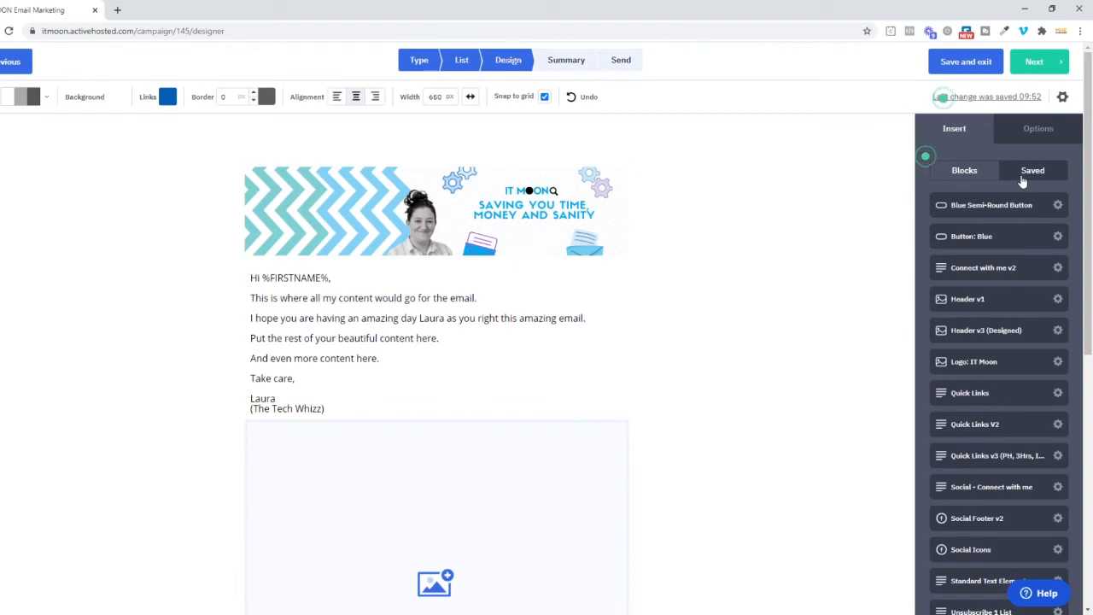
click(637, 195)
click(555, 272)
click(619, 272)
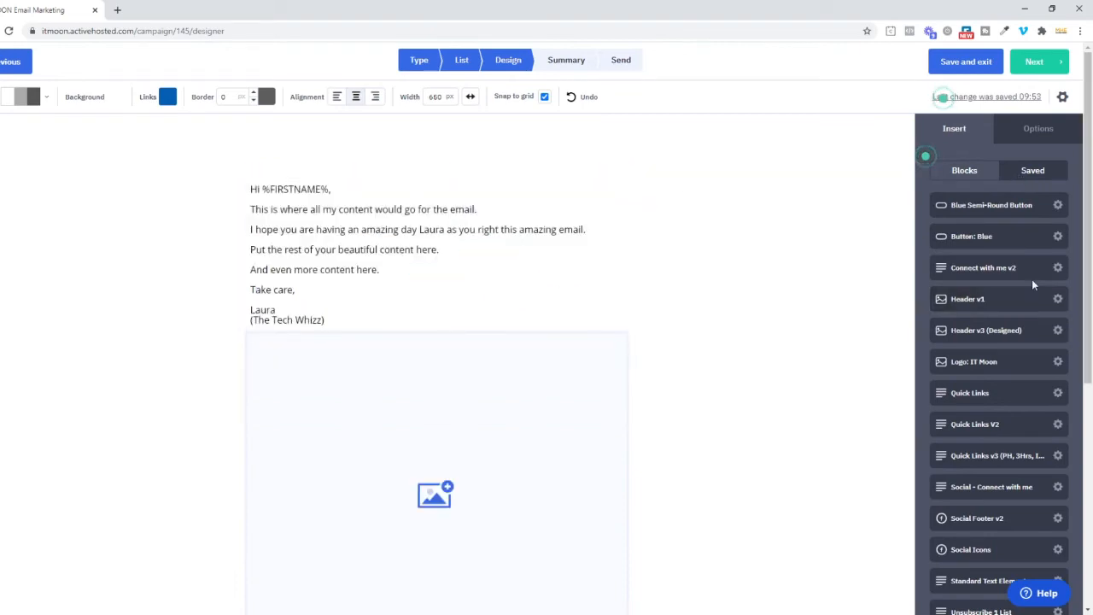
Step: Insert the saved Header v3 (Designed) block above the greeting text and the saved Button: Blue block below the sign-off
click(978, 174)
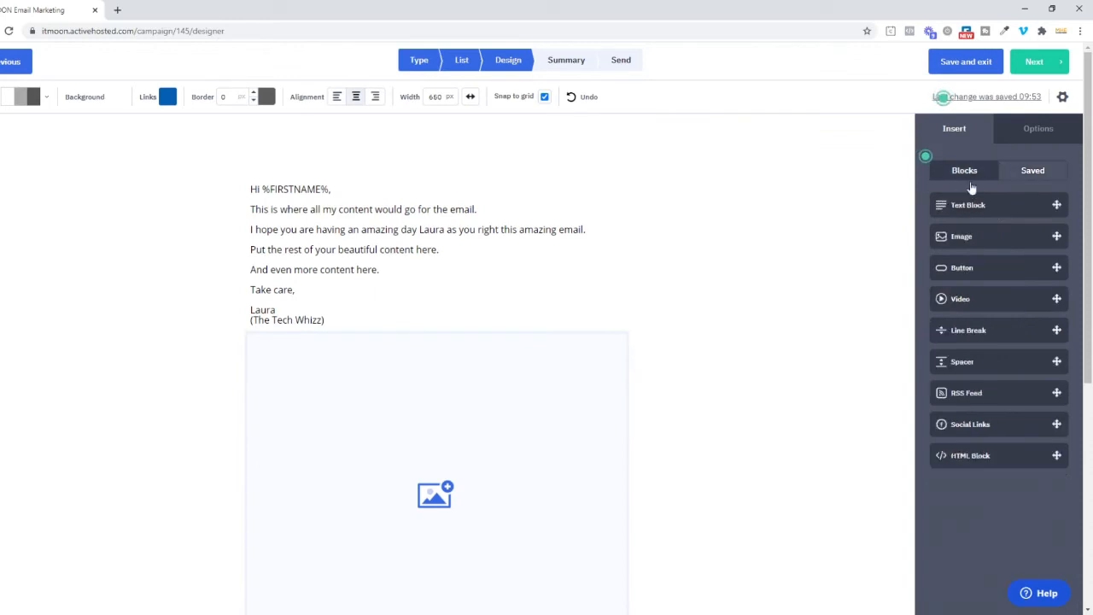
click(1033, 175)
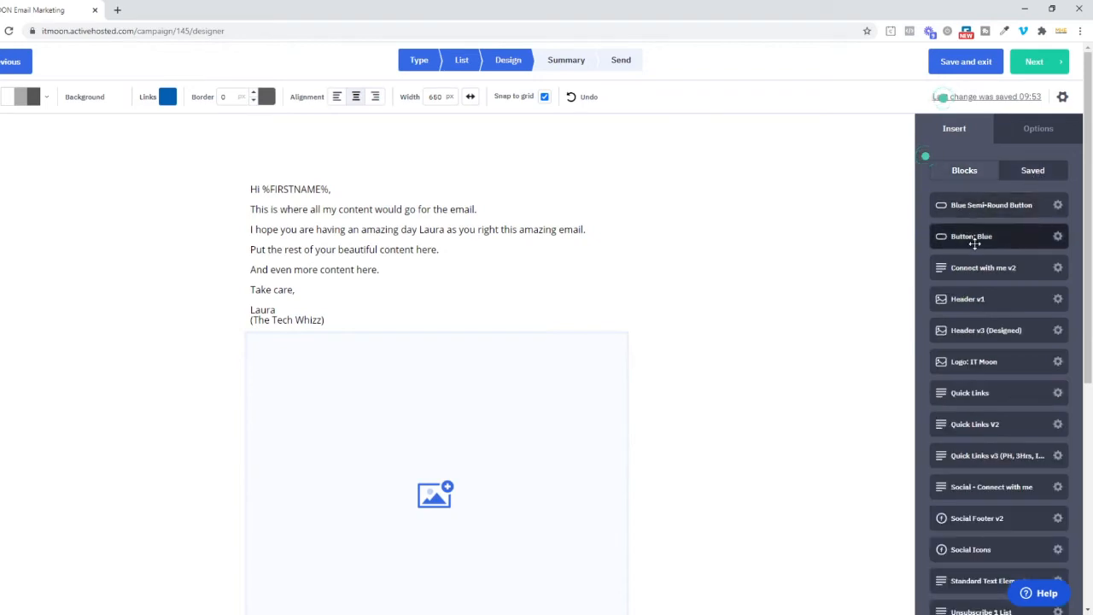
drag(989, 329, 451, 187)
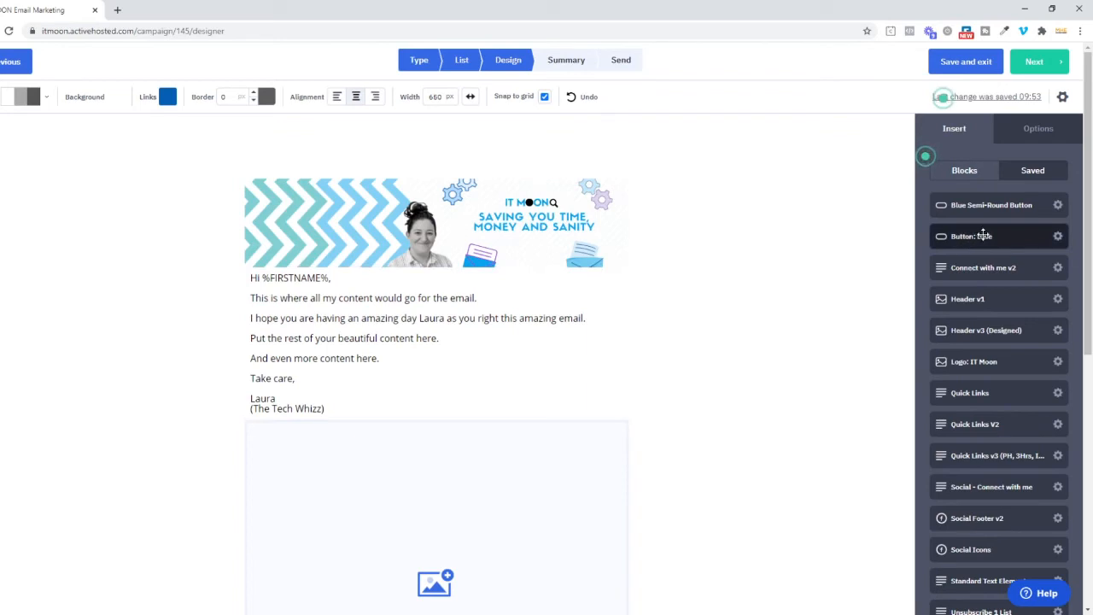
drag(984, 235, 728, 292)
drag(369, 387, 368, 386)
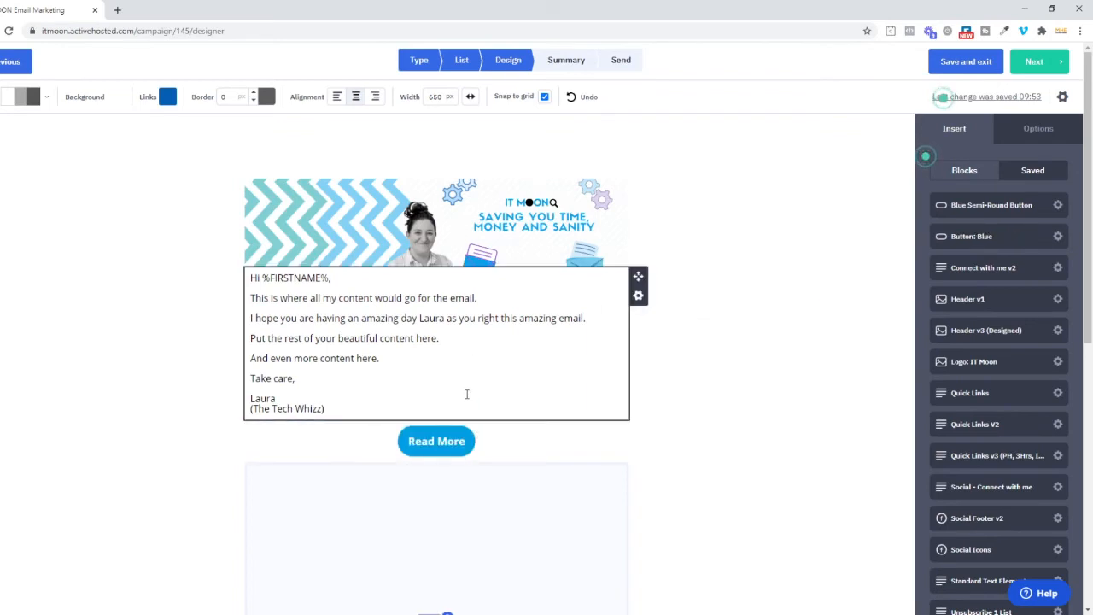
click(639, 296)
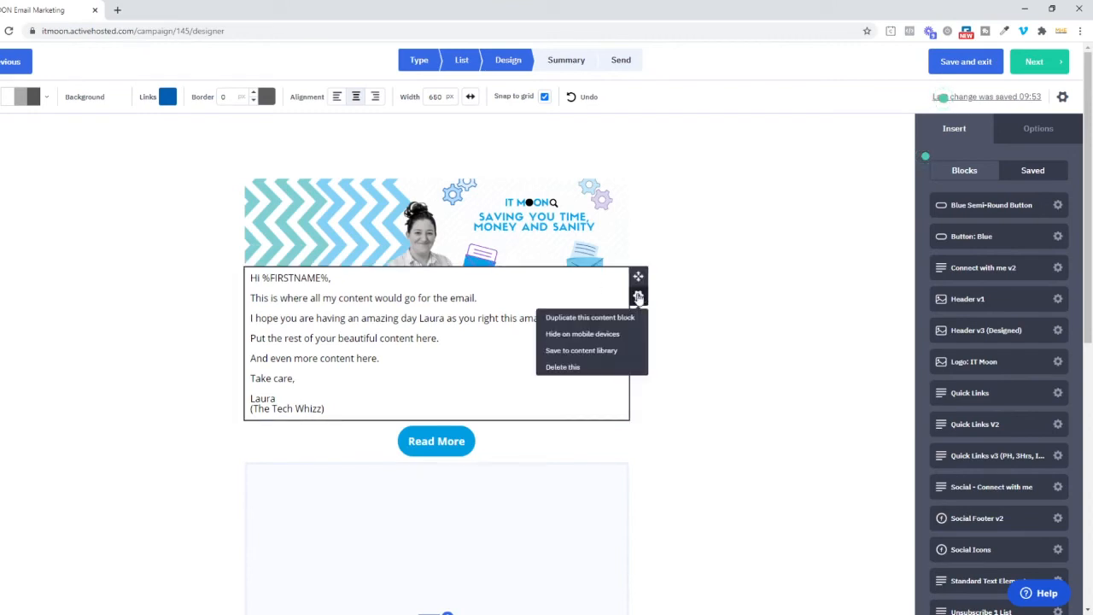
click(576, 351)
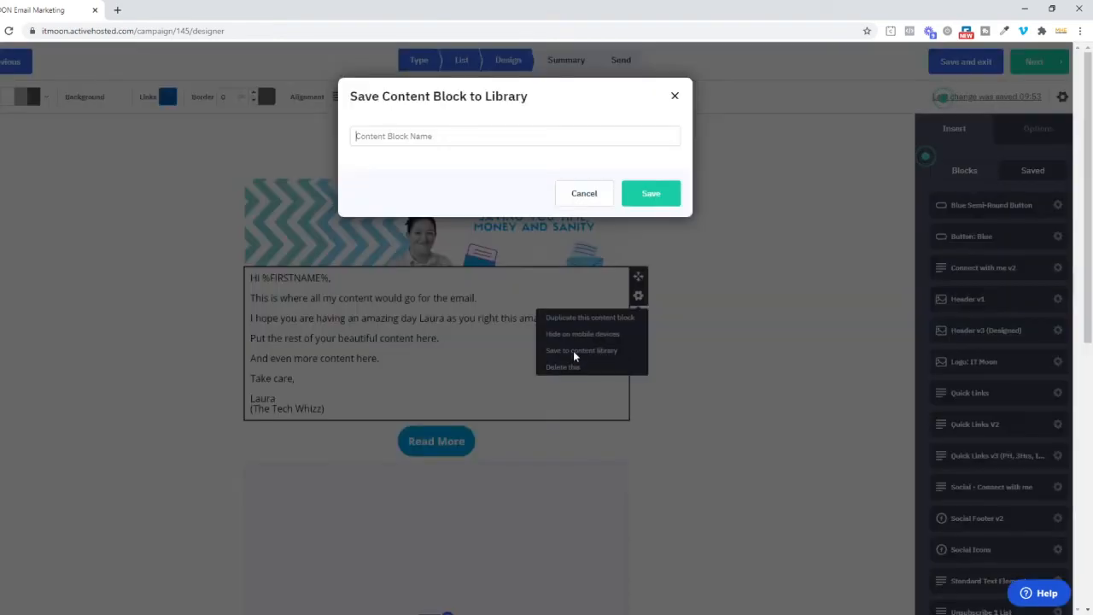
click(585, 196)
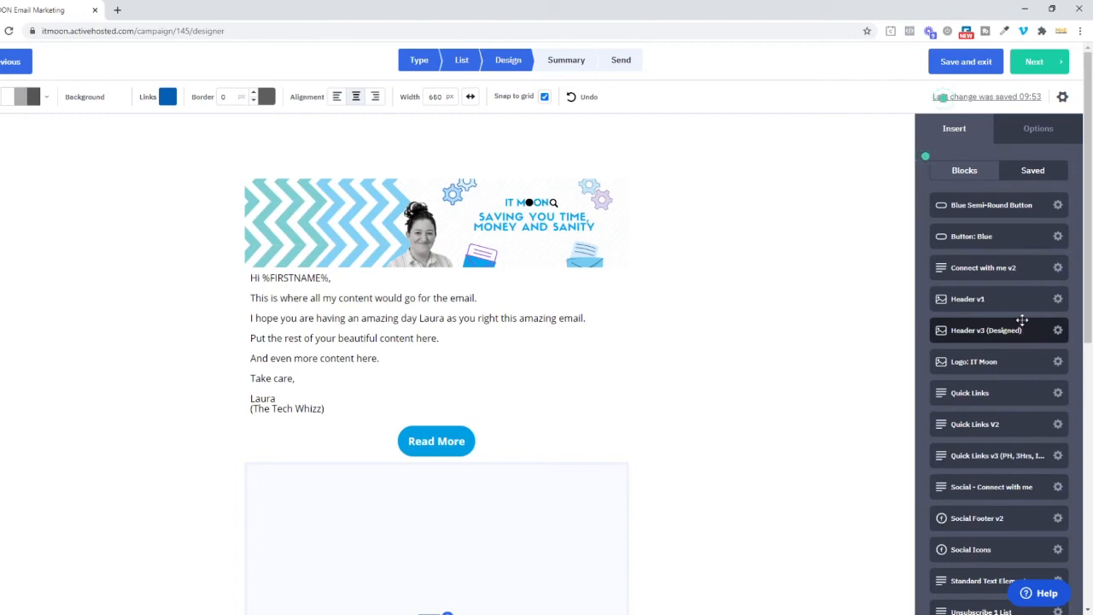
Step: Insert the saved Standard Text Element block between the email's sign-off and the Read More button
scroll(1022, 320, down, 1)
drag(988, 552, 461, 433)
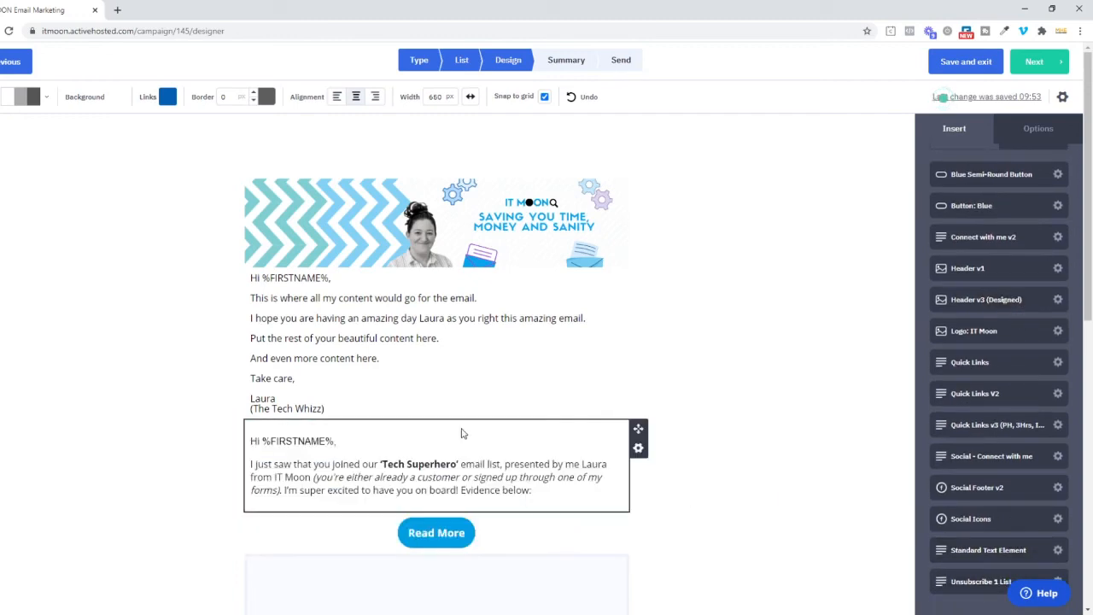
Step: Delete the text block between the email's sign-off and the Read More button
click(303, 443)
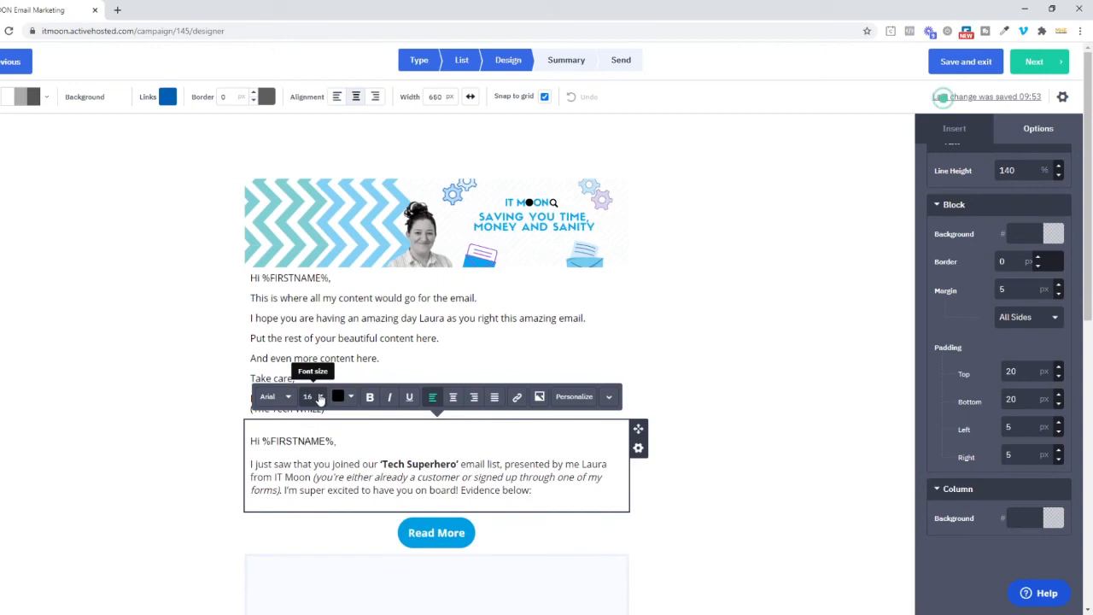
click(638, 447)
click(596, 518)
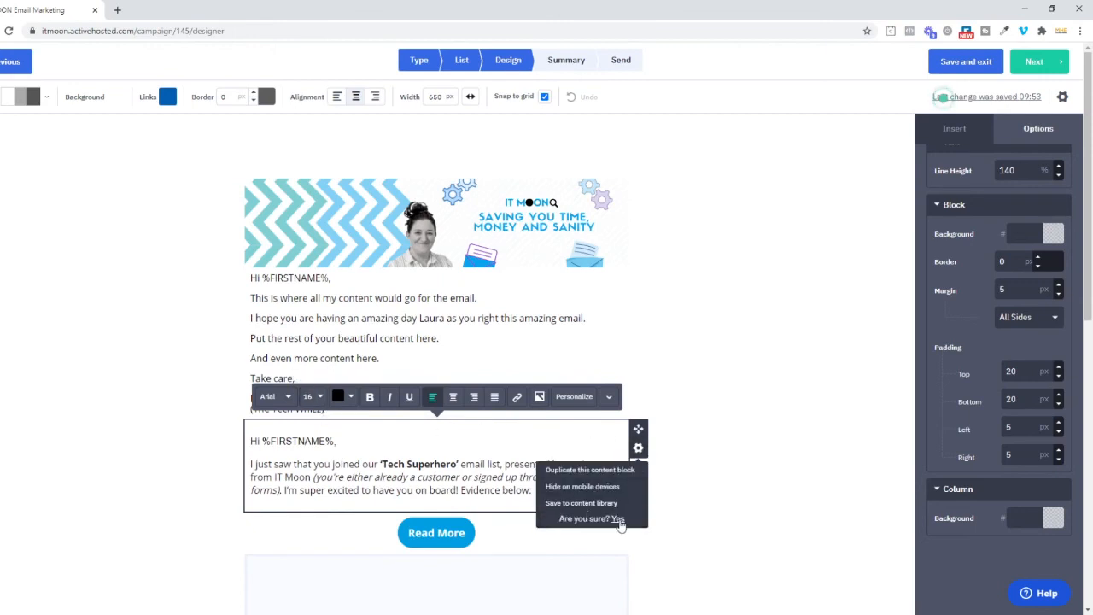
click(619, 519)
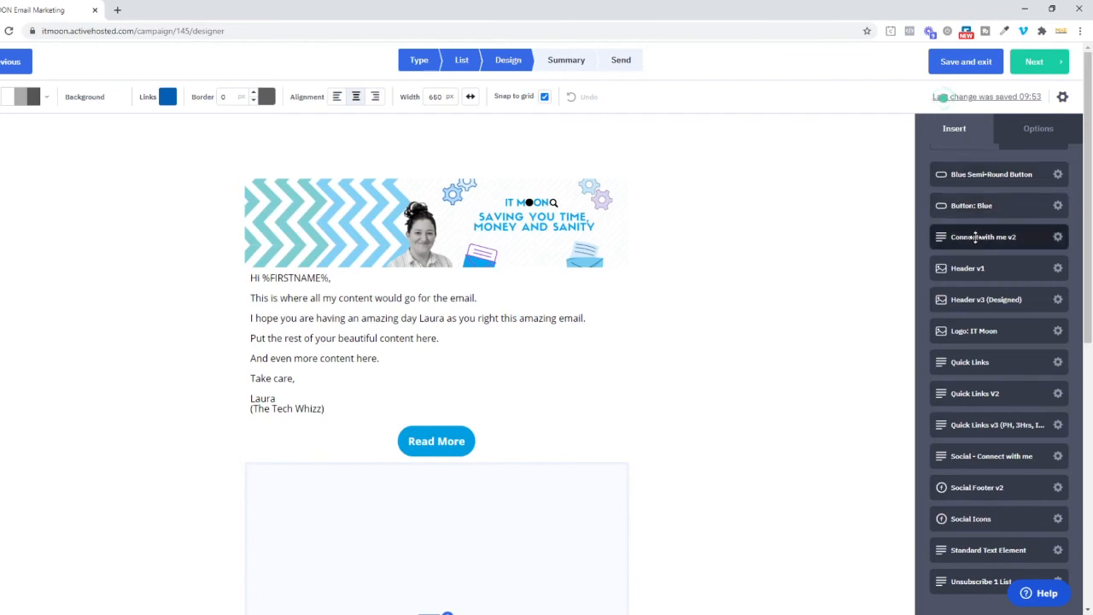
Step: Look through the email and the saved blocks, and bring back the list of standard content blocks
scroll(982, 260, down, 1)
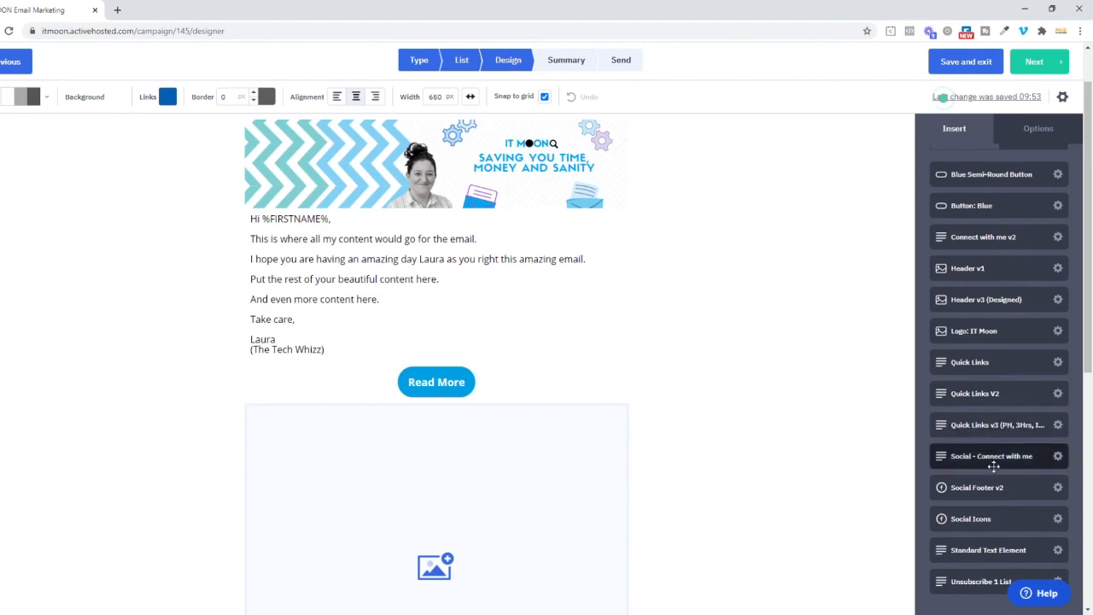
scroll(993, 474, down, 2)
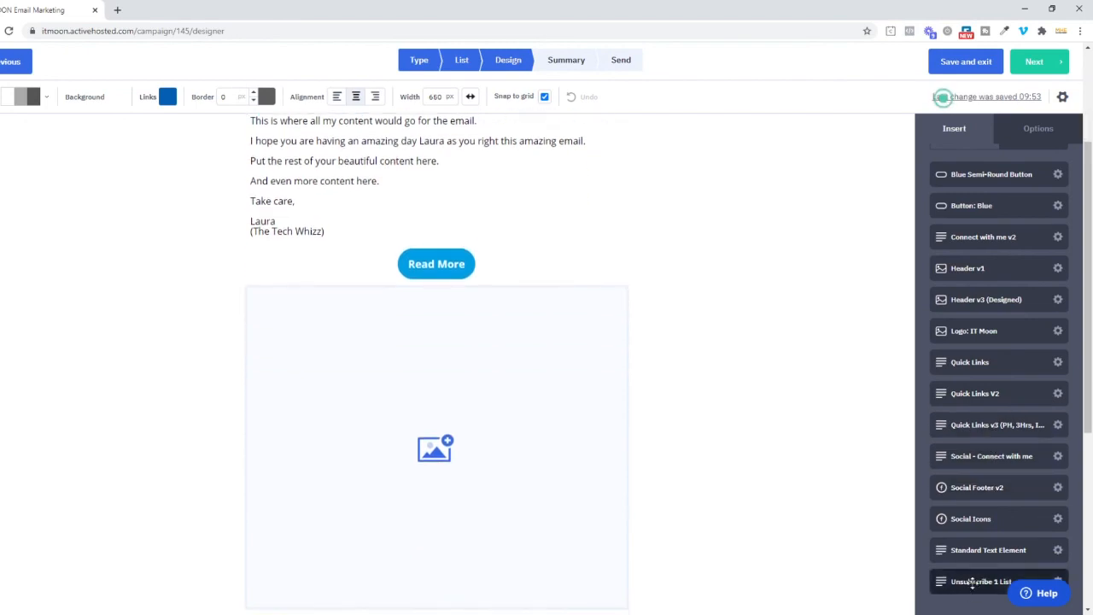
scroll(978, 509, up, 3)
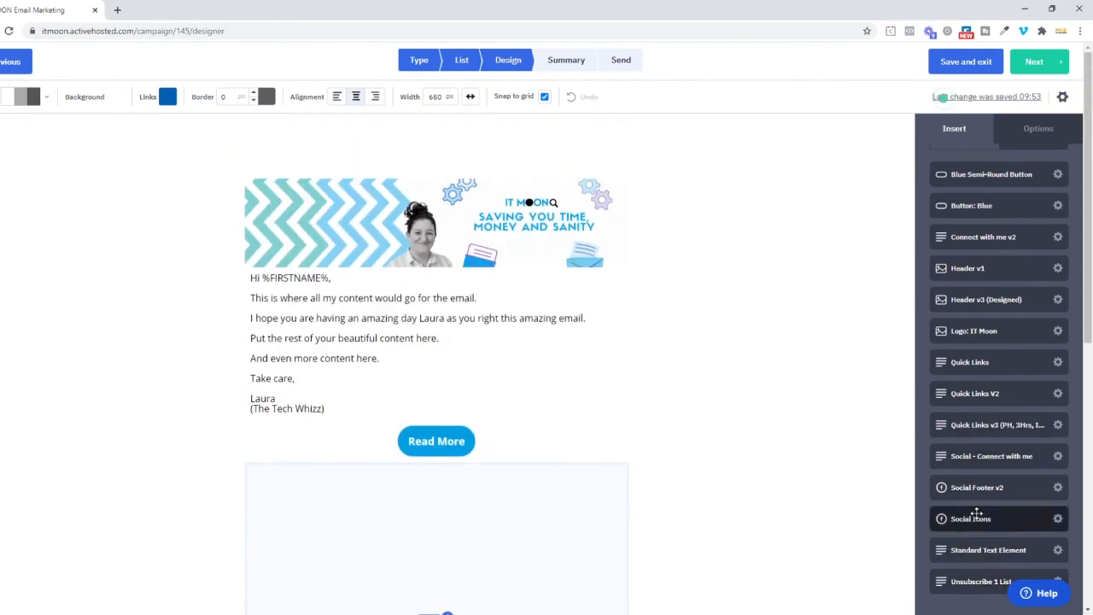
scroll(979, 505, up, 1)
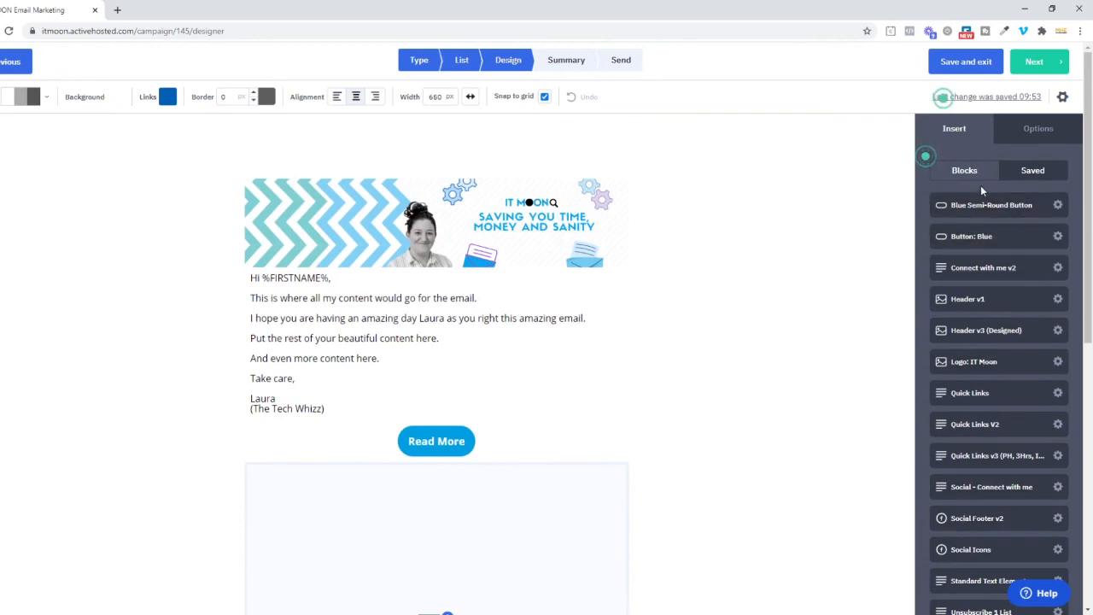
click(987, 180)
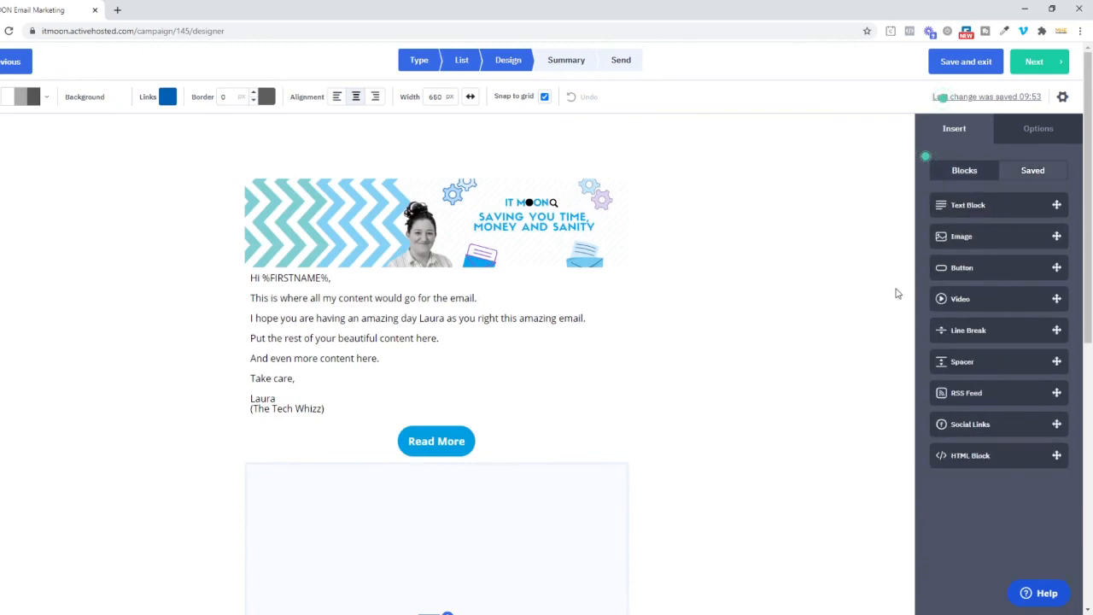